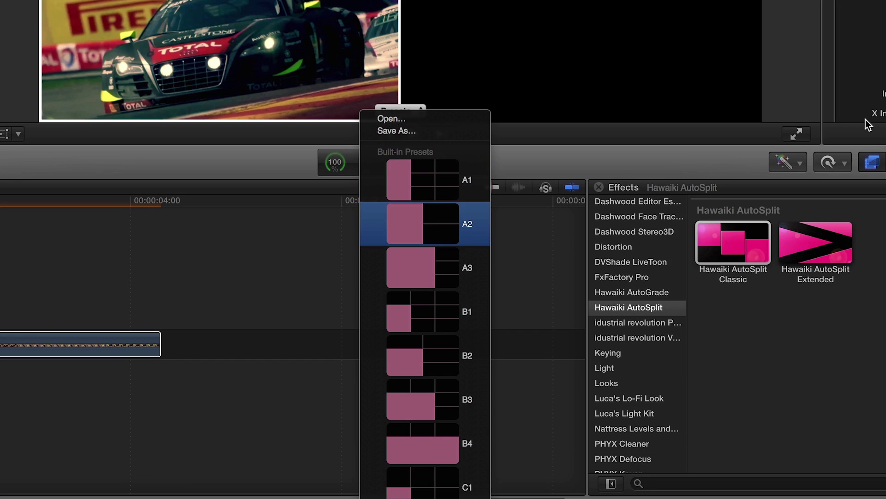
# Browse AutoSplit Classic's built-in grid layout presets down to the C and D layouts
pyautogui.press('Down')
pyautogui.press('Down')
pyautogui.press('Down')
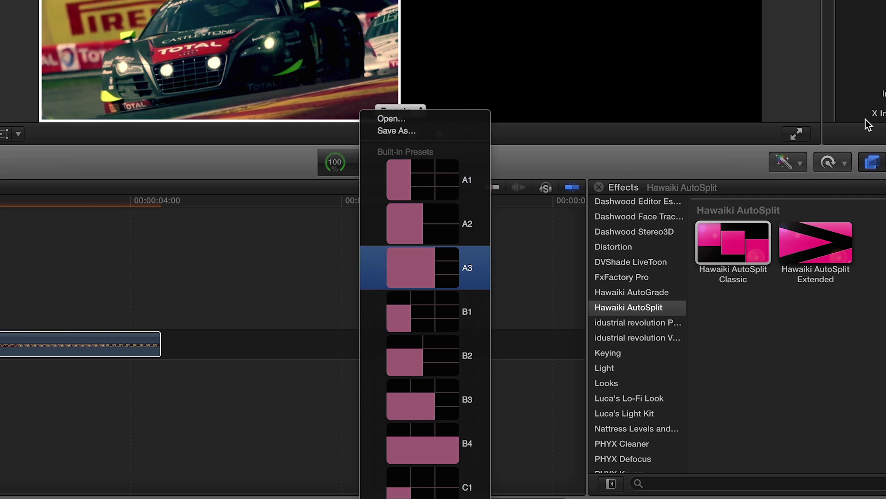
pyautogui.press('Down')
pyautogui.press('Down')
pyautogui.press('Down')
pyautogui.press('Down')
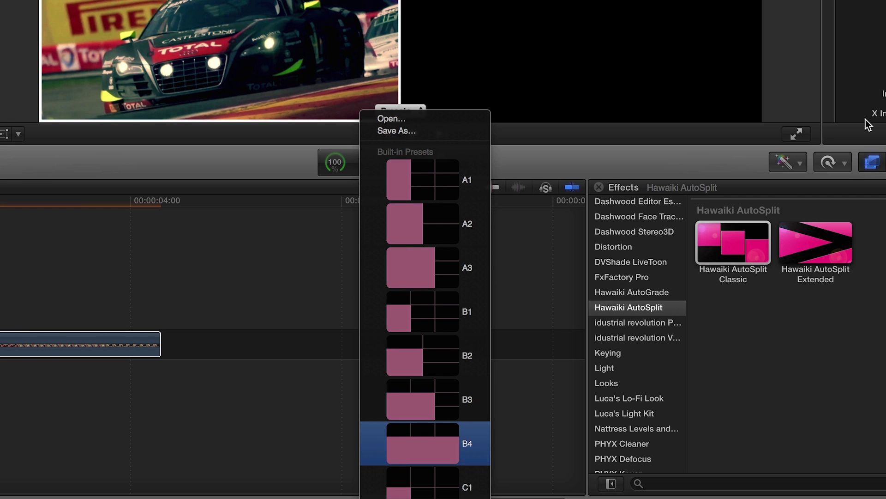
pyautogui.press('Down')
pyautogui.press('Down')
pyautogui.press('Down')
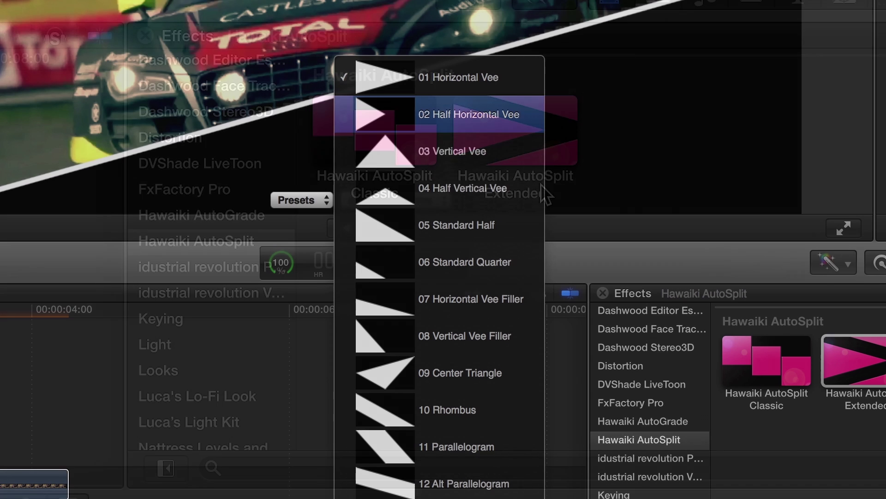
# Browse AutoSplit Extended's triangular shape presets through 06 Standard Quarter to 09 Center Triangle
pyautogui.press('Down')
pyautogui.press('Down')
pyautogui.press('Down')
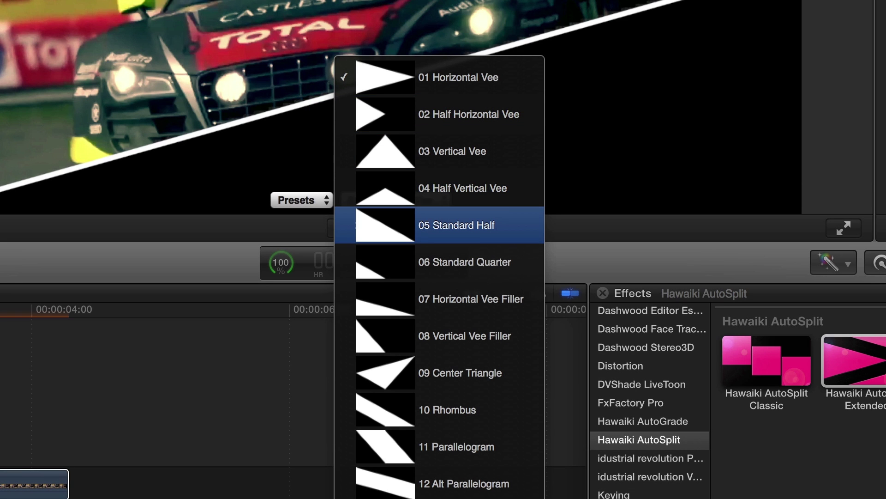
pyautogui.press('Down')
pyautogui.press('Down')
pyautogui.press('Down')
pyautogui.press('Down')
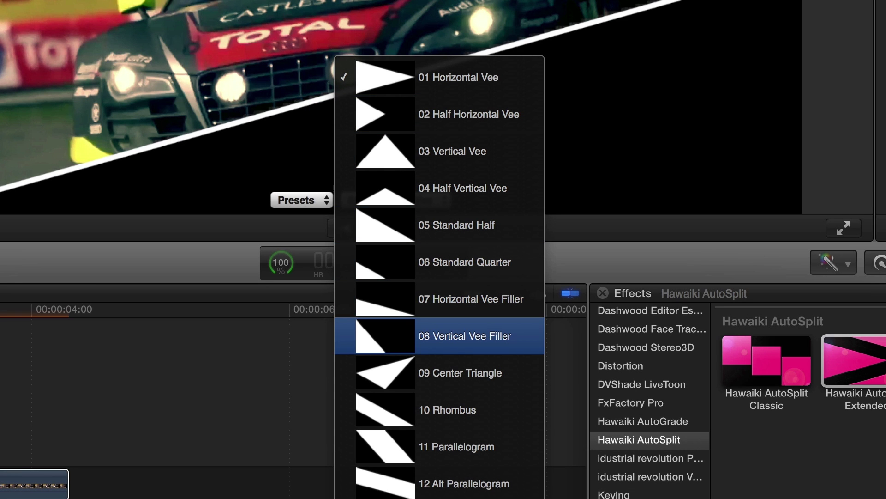
pyautogui.press('Down')
pyautogui.press('Down')
pyautogui.press('Down')
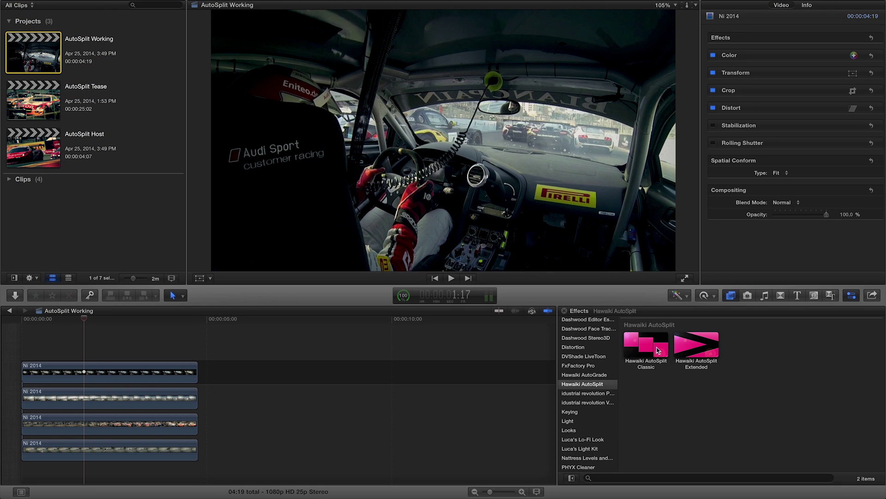
# Apply Hawaiki AutoSplit Classic to the first Ni 2014 clip using the C1 layout preset
pyautogui.click(649, 349)
pyautogui.moveTo(649, 349); pyautogui.dragTo(172, 367)
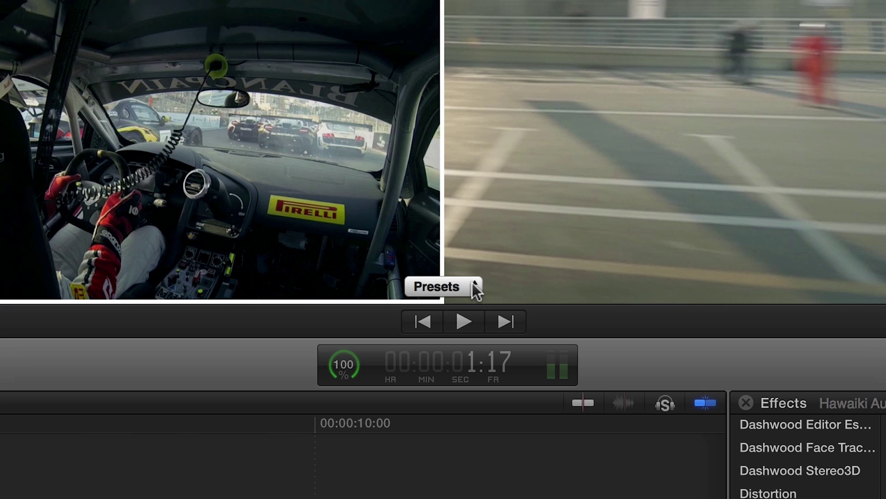
pyautogui.click(472, 282)
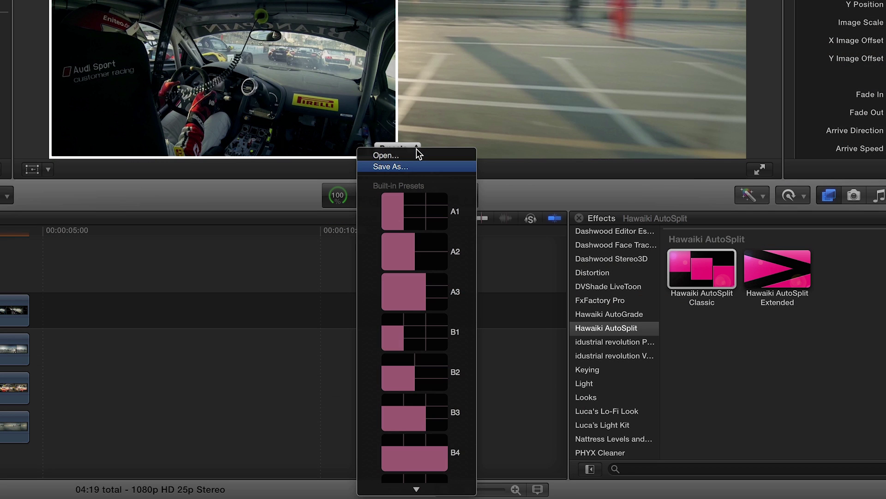
pyautogui.press('Down')
pyautogui.press('Down')
pyautogui.press('Down')
pyautogui.press('Down')
pyautogui.press('Down')
pyautogui.press('Down')
pyautogui.press('Down')
pyautogui.press('Down')
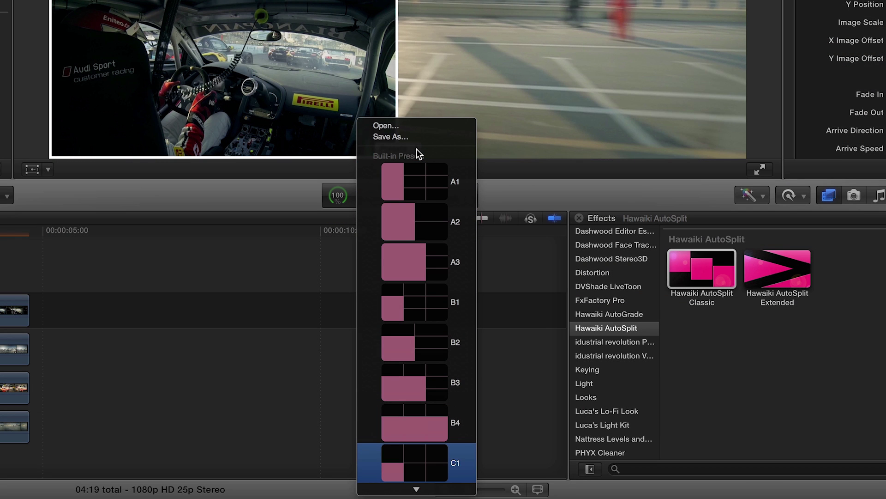
pyautogui.press('Return')
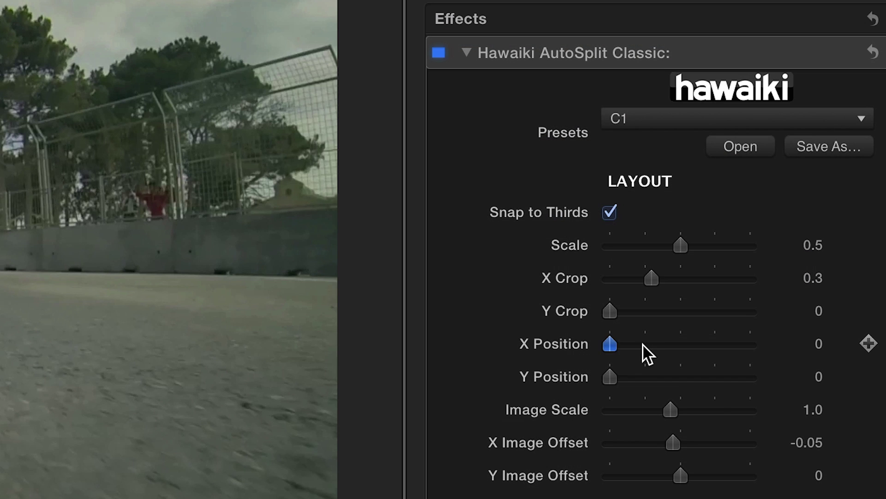
# Move the clip's box to X Position 0.49 and Y Position 0.62, then give the fourth clip layout C4
pyautogui.moveTo(643, 344); pyautogui.dragTo(682, 345)
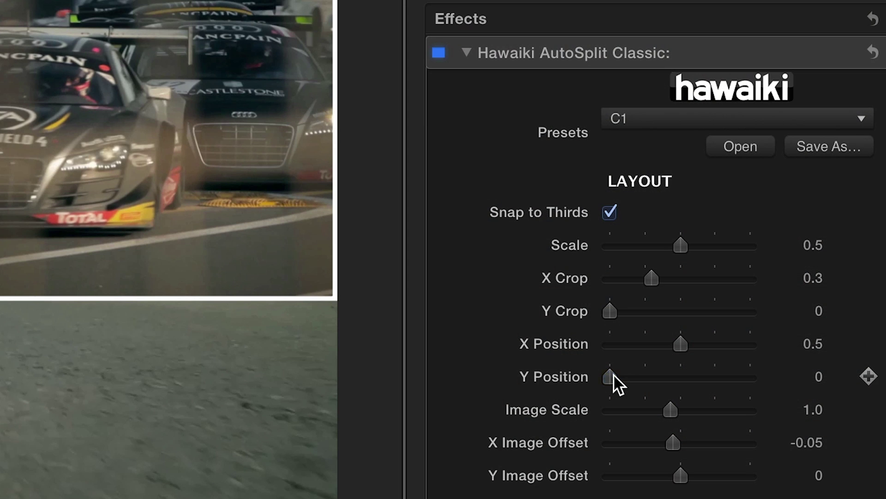
pyautogui.moveTo(613, 374); pyautogui.dragTo(782, 381)
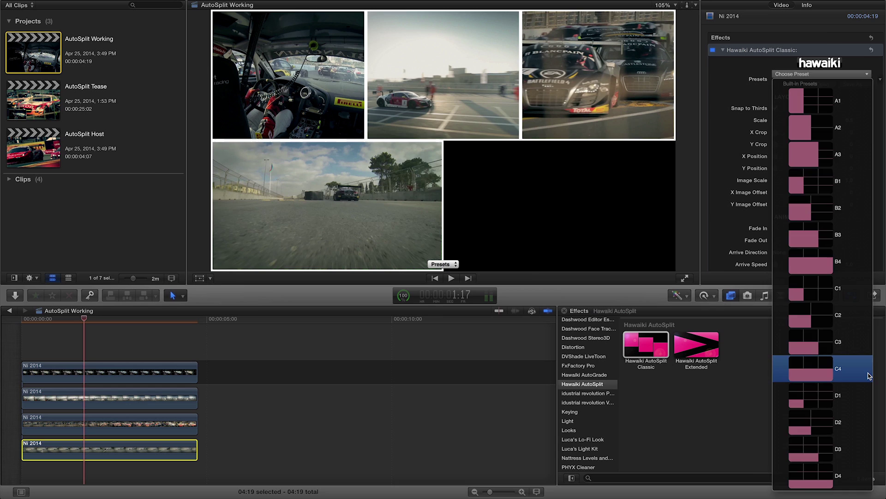
pyautogui.click(870, 376)
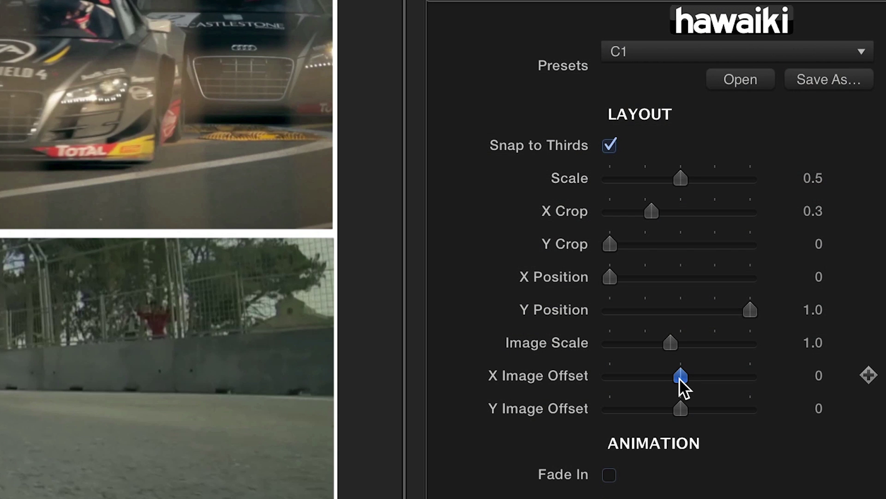
# Offset the footage inside its box to X Image Offset about -0.04 and Image Scale about 1.09
pyautogui.moveTo(680, 378); pyautogui.dragTo(664, 391)
pyautogui.moveTo(664, 389); pyautogui.dragTo(688, 393)
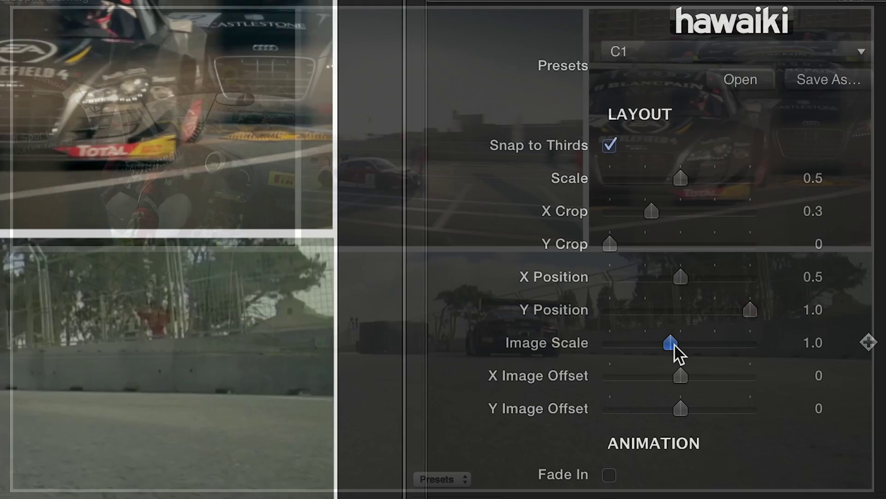
pyautogui.moveTo(674, 343); pyautogui.dragTo(688, 344)
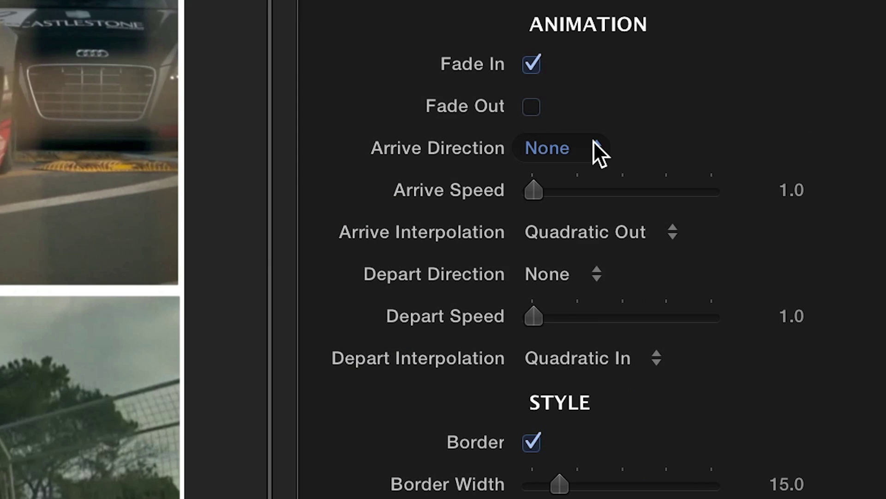
# Make the clip arrive From Top Left at an Arrive Speed of 0.5
pyautogui.click(679, 107)
pyautogui.click(679, 143)
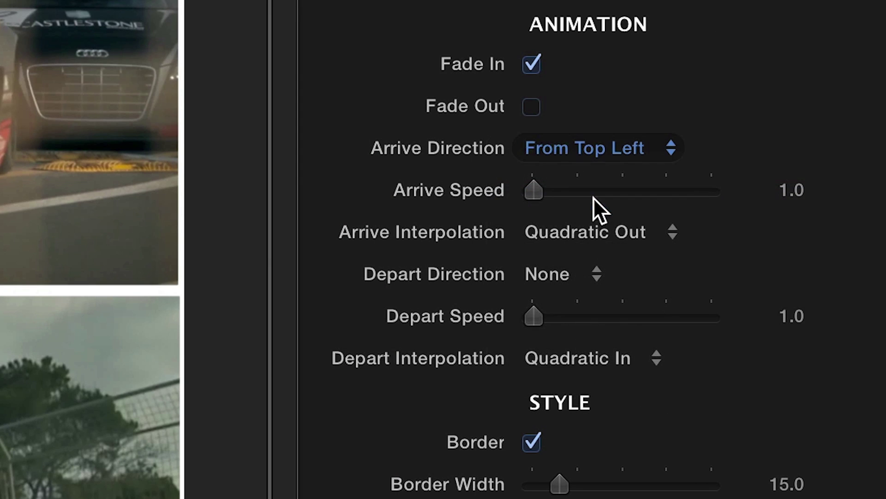
pyautogui.click(788, 191)
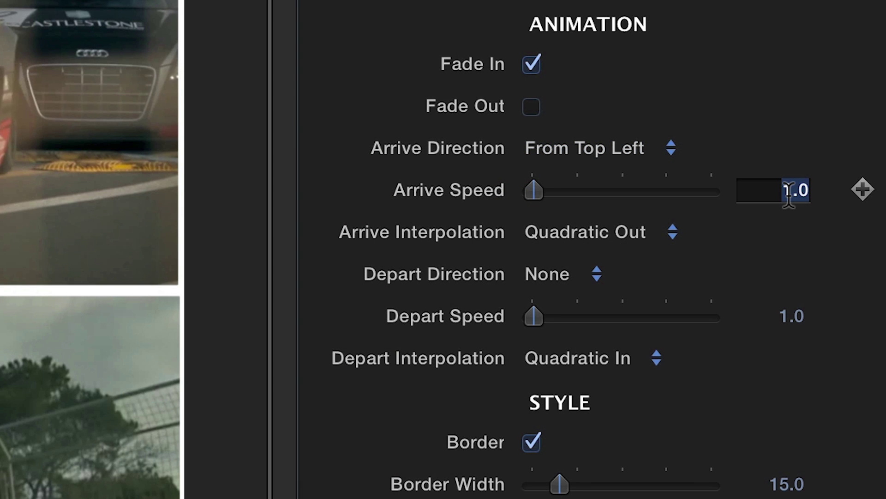
pyautogui.write('.5')
pyautogui.press('Return')
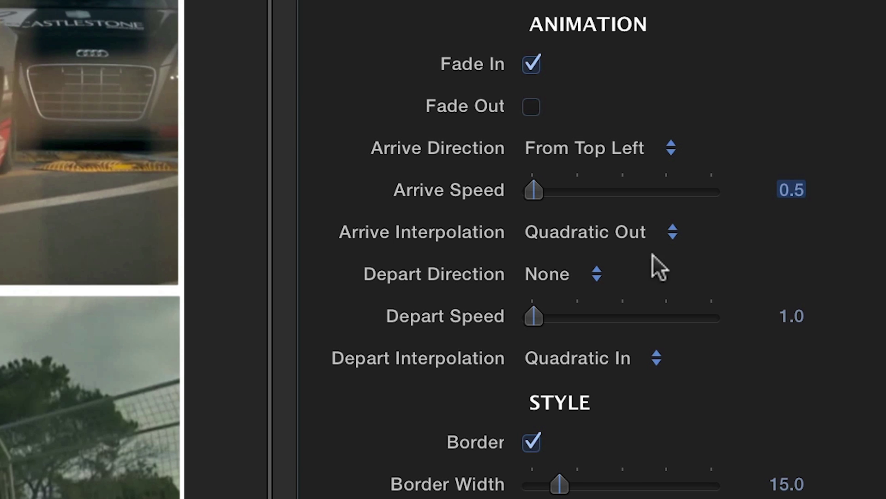
# Make the clip depart To Top Left at a Depart Speed of 0.5
pyautogui.click(596, 273)
pyautogui.click(596, 319)
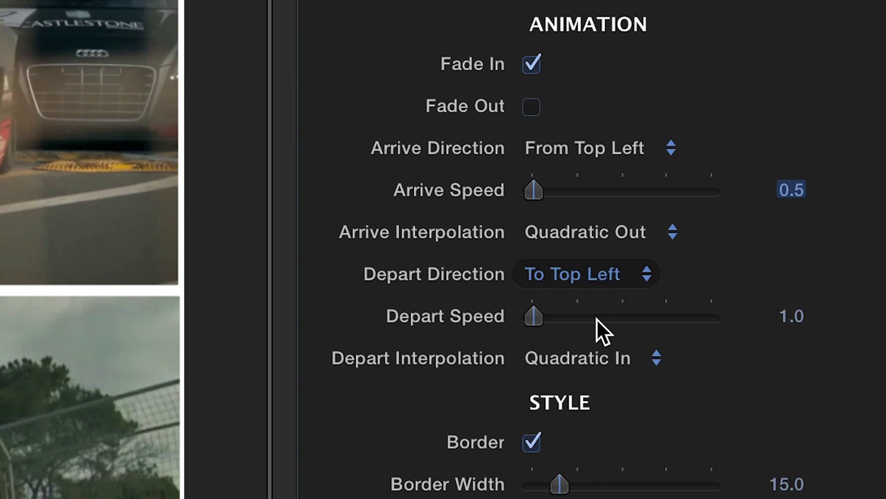
pyautogui.click(785, 316)
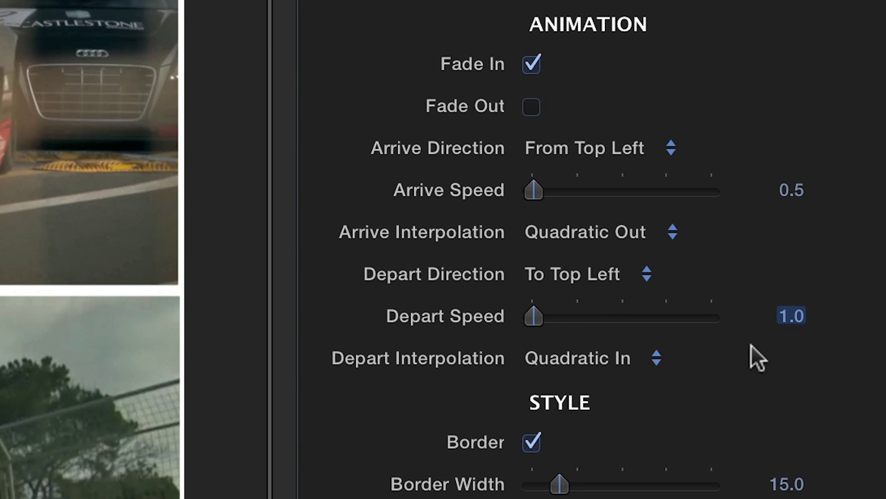
pyautogui.write('.5')
pyautogui.press('Return')
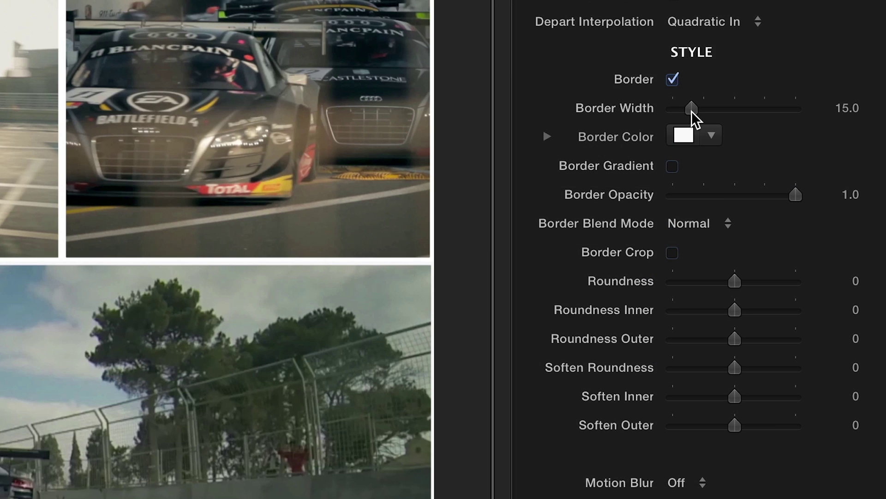
# Set the clip border width to 33 and change its colour to black
pyautogui.moveTo(691, 112); pyautogui.dragTo(714, 112)
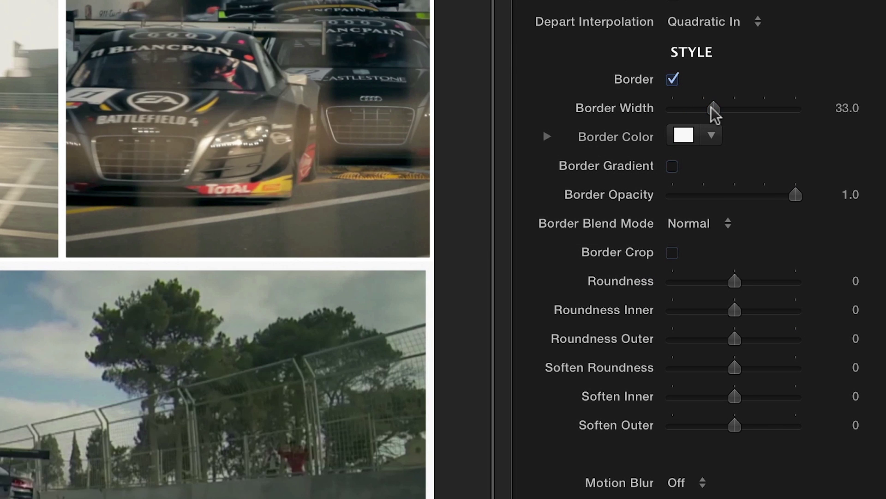
pyautogui.click(718, 138)
pyautogui.click(800, 336)
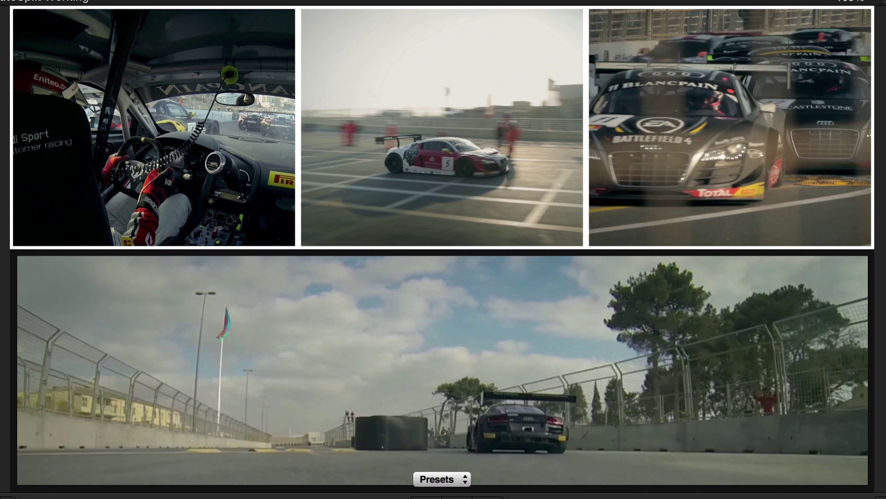
# Round the box corners to Roundness 100 and Roundness Inner 31, with Motion Blur Low
pyautogui.moveTo(735, 320); pyautogui.dragTo(812, 328)
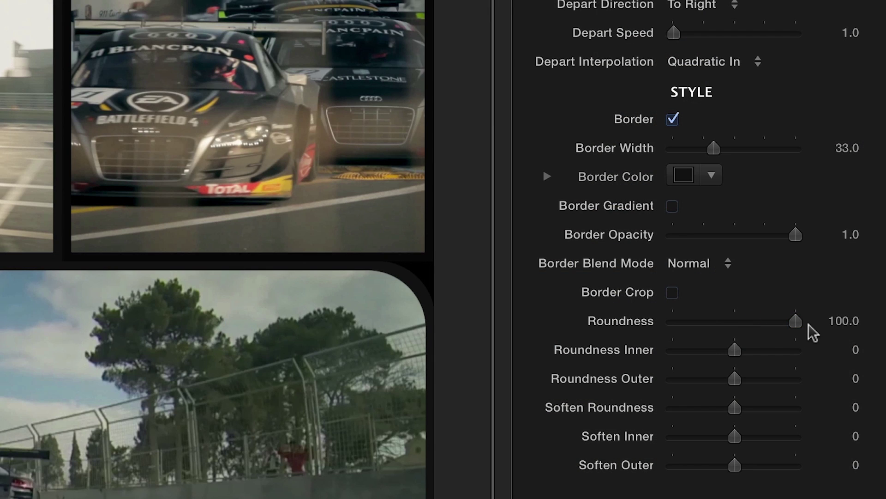
pyautogui.moveTo(735, 351); pyautogui.dragTo(755, 352)
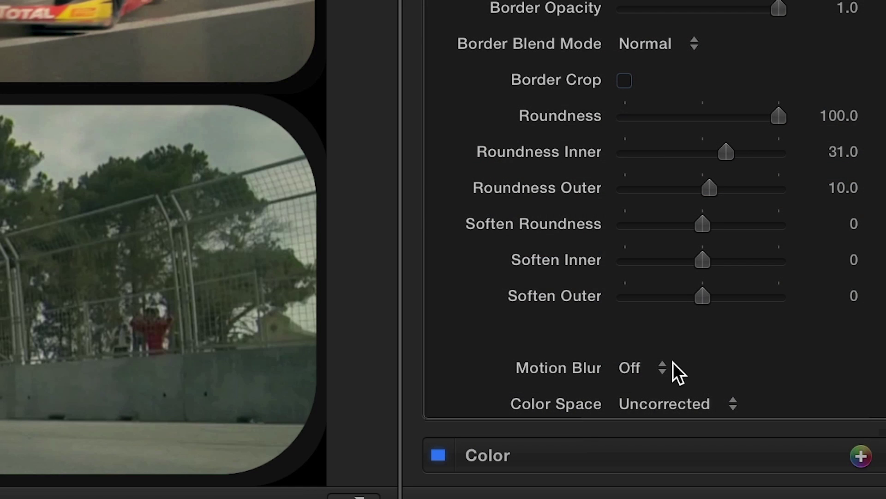
pyautogui.click(666, 366)
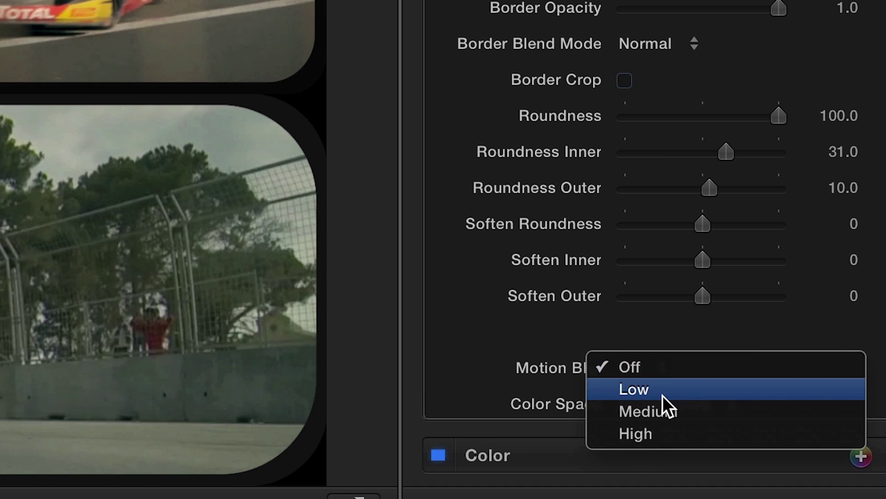
pyautogui.click(699, 389)
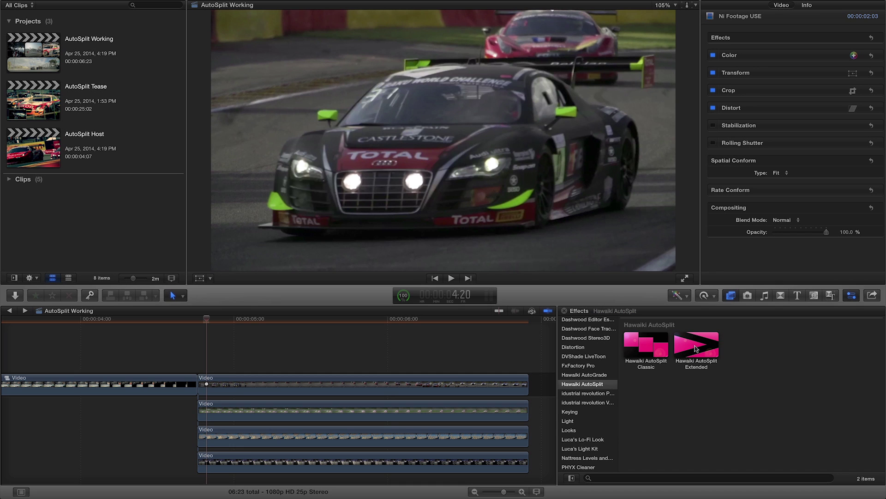
# Apply Hawaiki AutoSplit Extended to the top clip, trying 09 Center Triangle then 08 Vertical Vee Filler
pyautogui.click(696, 348)
pyautogui.moveTo(696, 348); pyautogui.dragTo(424, 385)
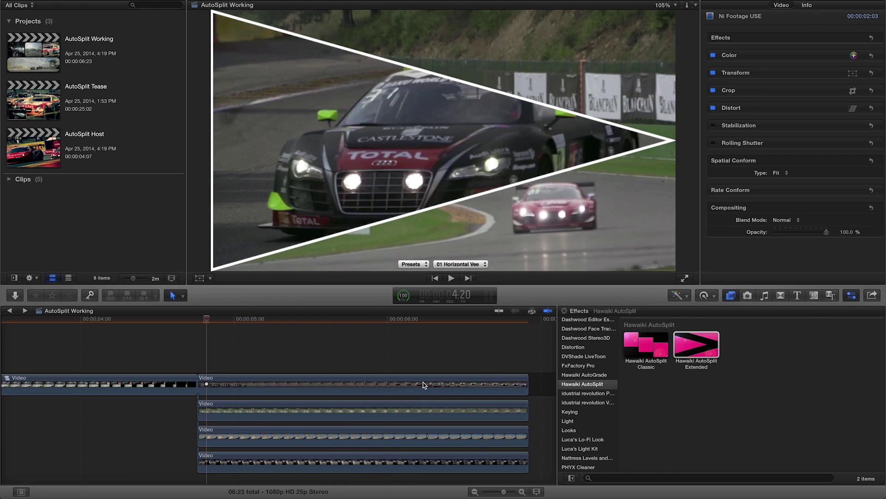
pyautogui.click(460, 264)
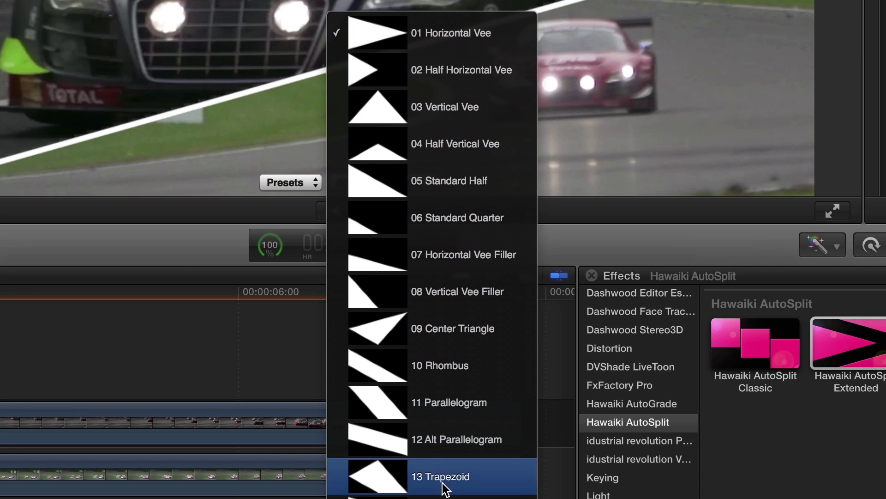
pyautogui.click(503, 334)
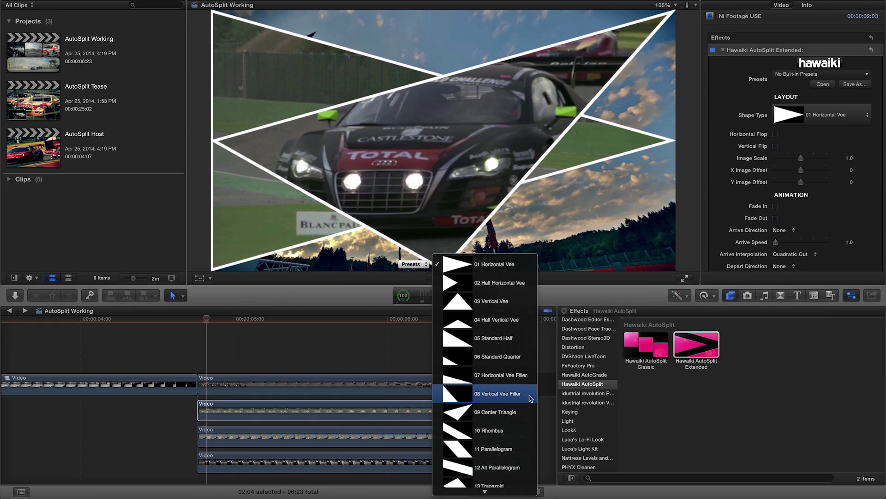
pyautogui.click(529, 396)
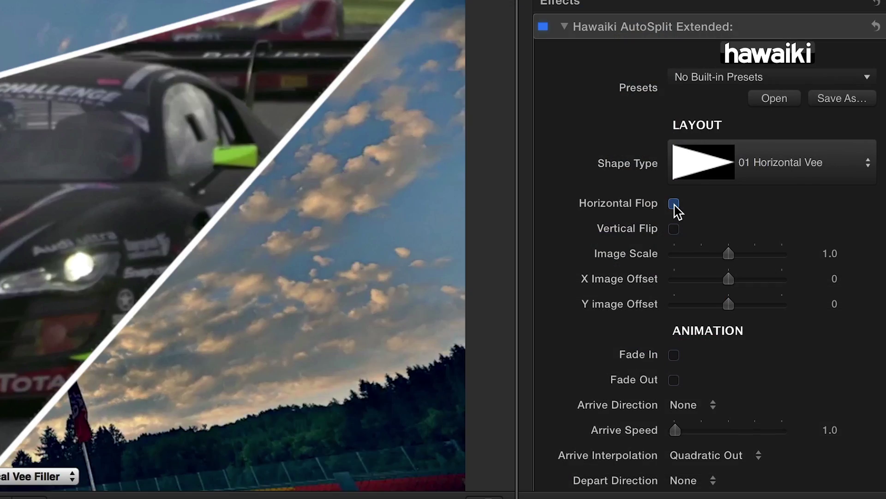